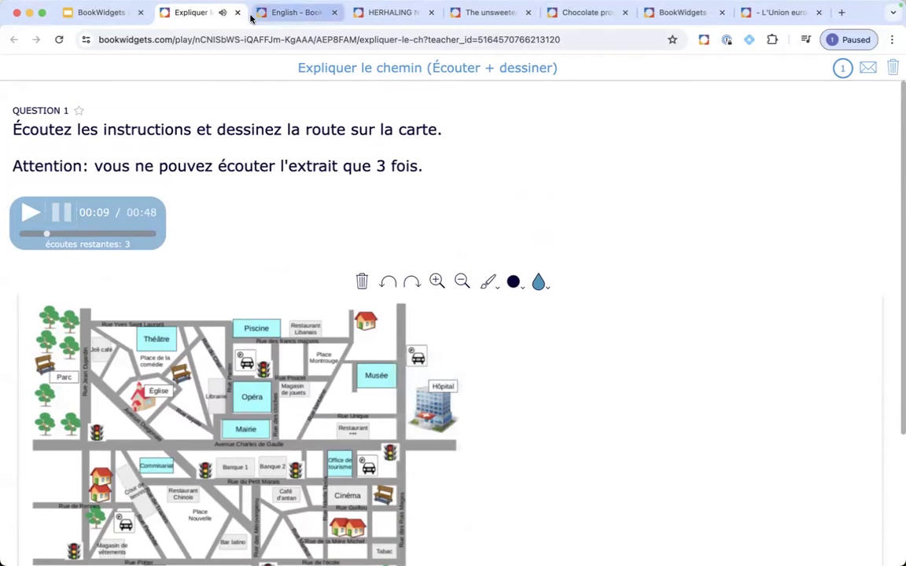
- Mute the computer's sound, raise the volume slightly again, and close the "Expliquer le chemin" example
key("XF86AudioMute")
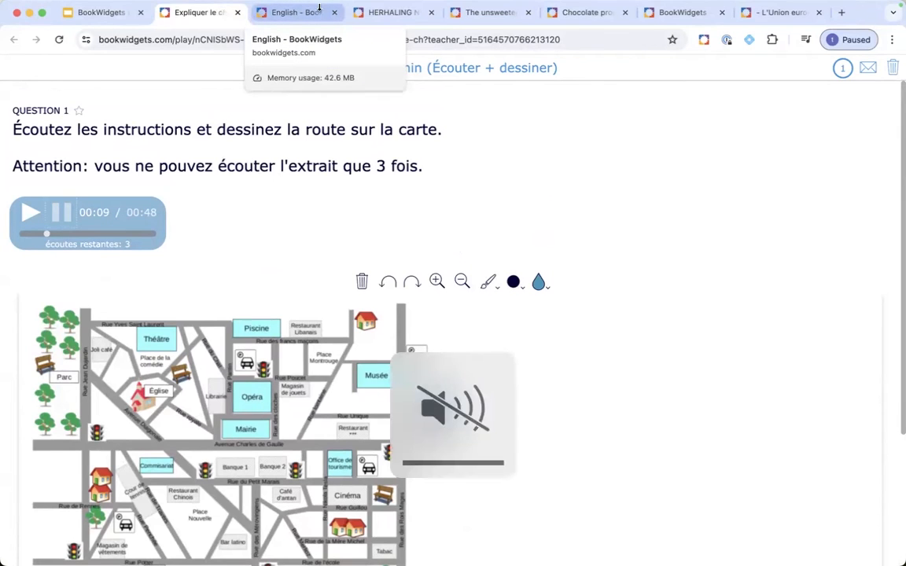
key("XF86AudioLowerVolume")
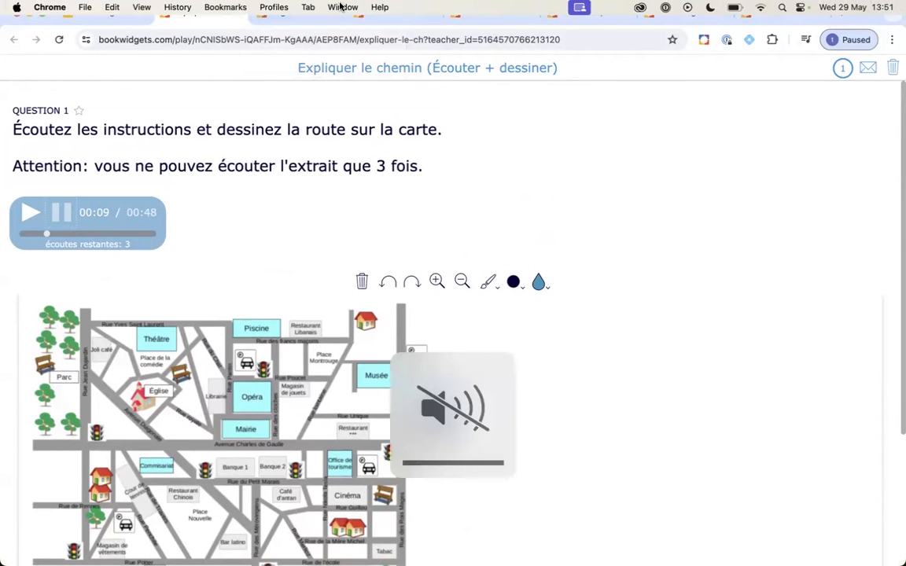
key("XF86AudioRaiseVolume")
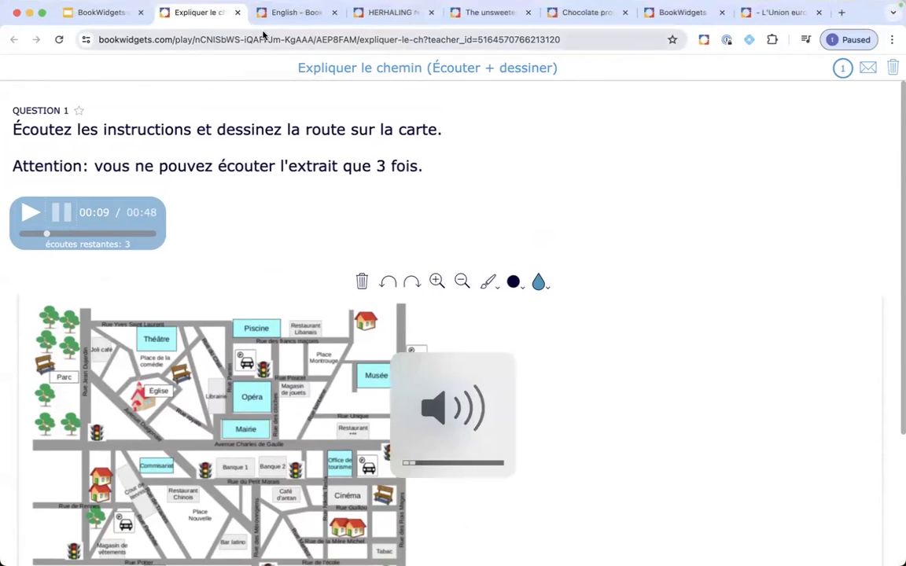
left_click(236, 13)
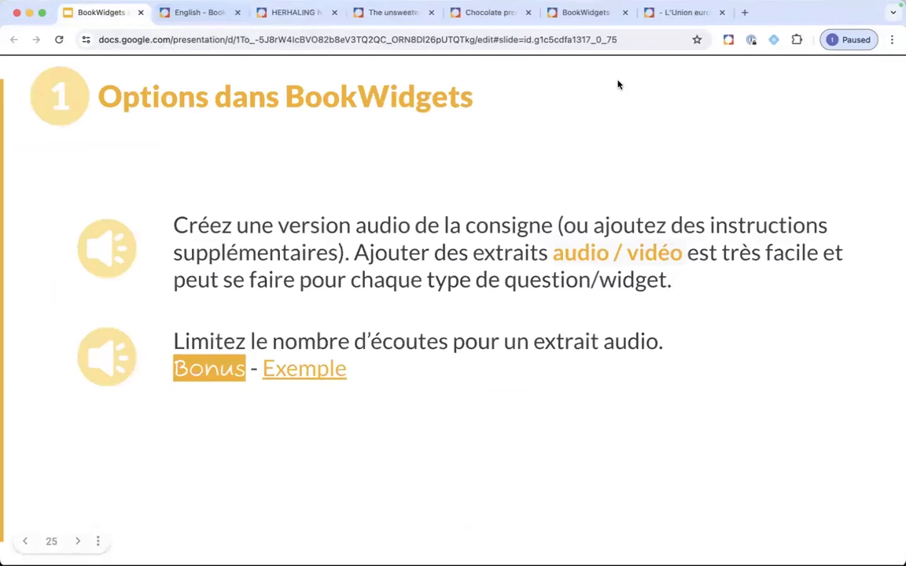
- Go to the BookWidgets account and create a new Feuille de travail widget
left_click(646, 15)
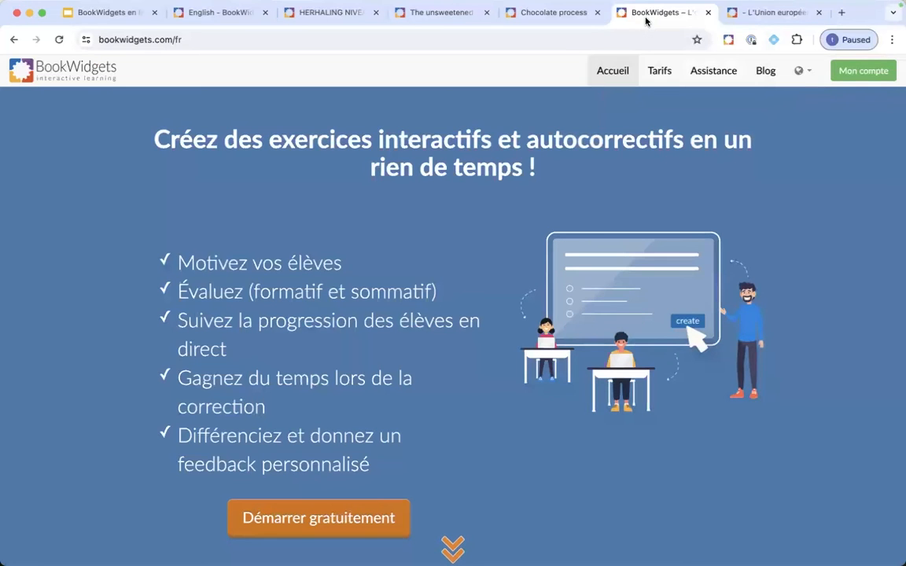
left_click(864, 71)
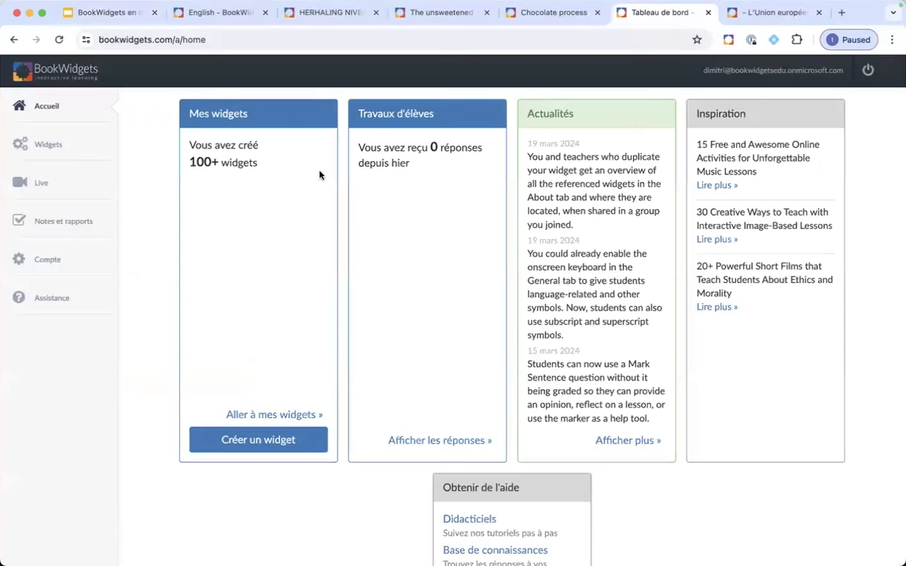
left_click(235, 442)
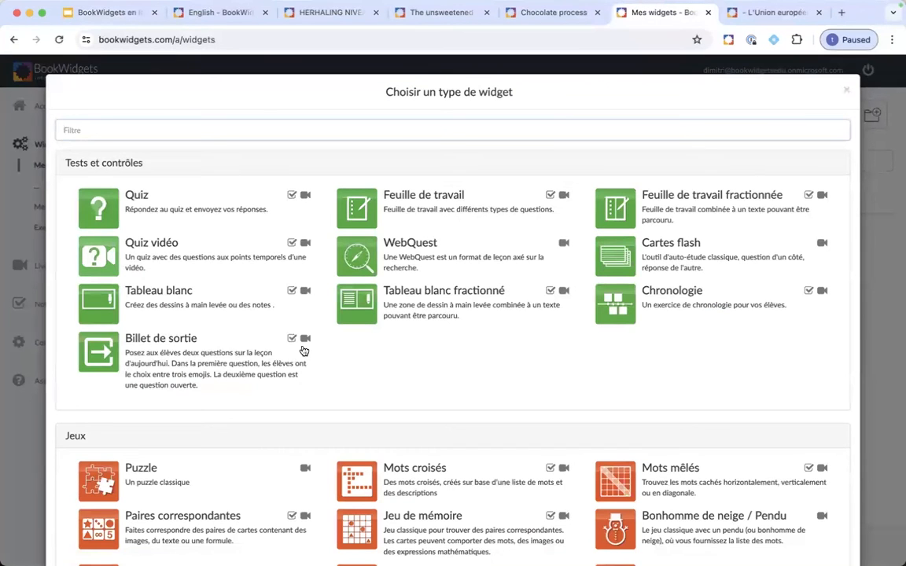
left_click(422, 204)
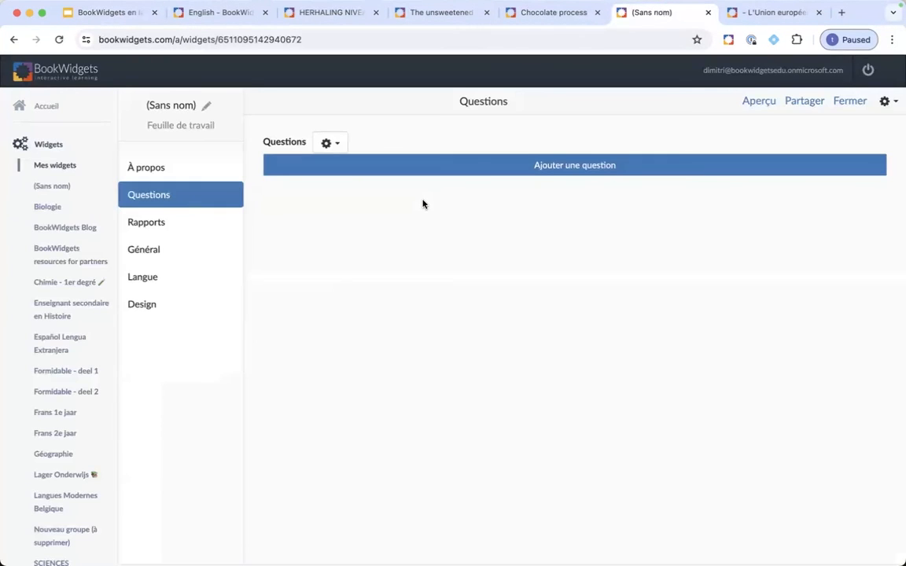
- Add a Question à choix multiple to the worksheet and switch its question text to rich text
left_click(472, 174)
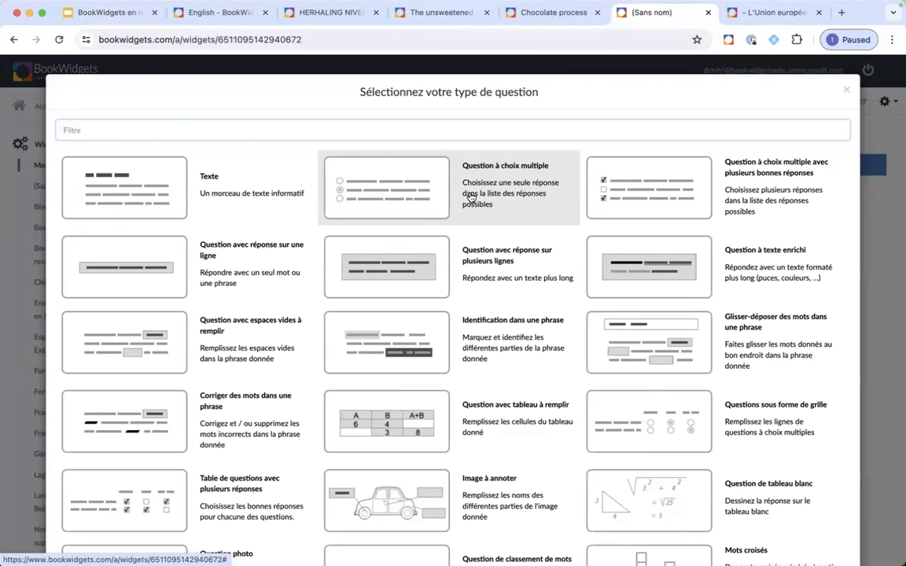
left_click(470, 195)
left_click(453, 194)
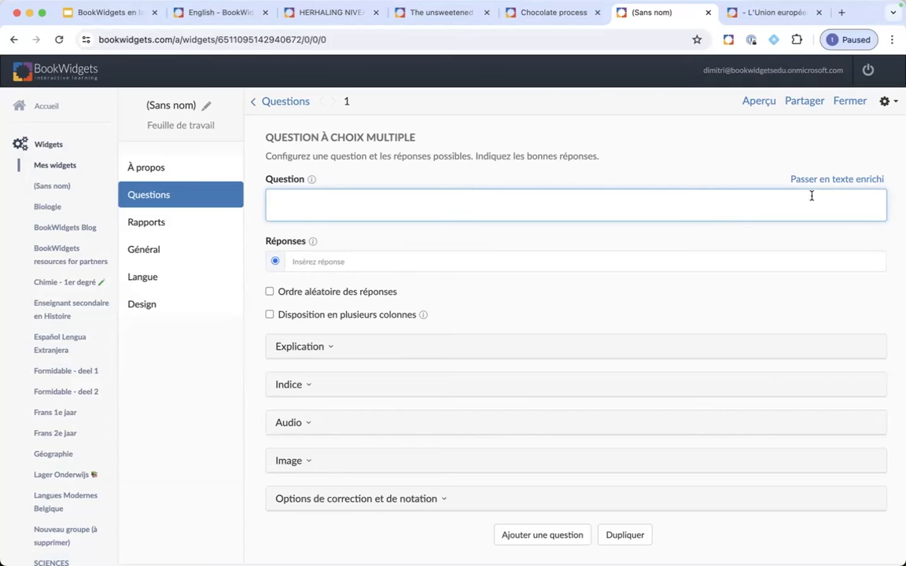
left_click(836, 180)
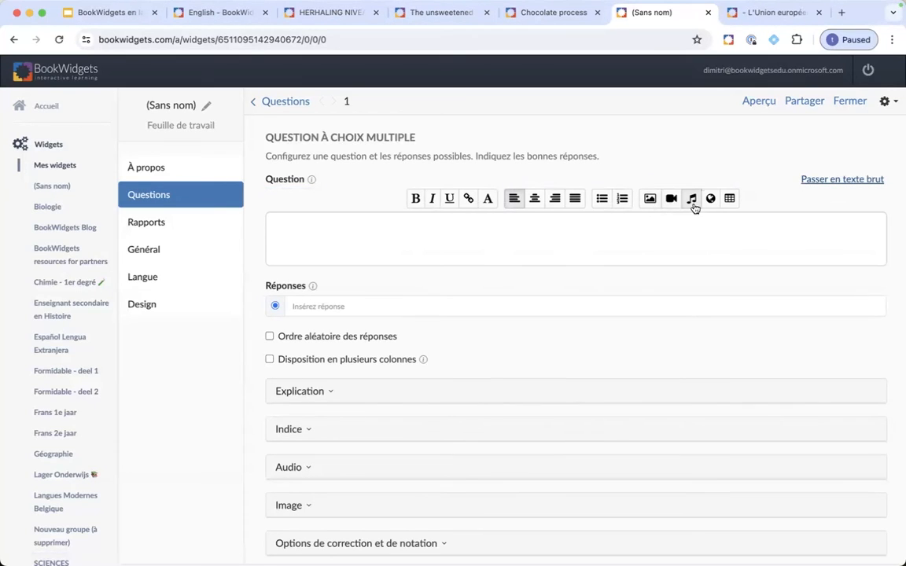
- Record an audio clip of about two seconds as the question's Extrait audio and accept it
left_click(308, 474)
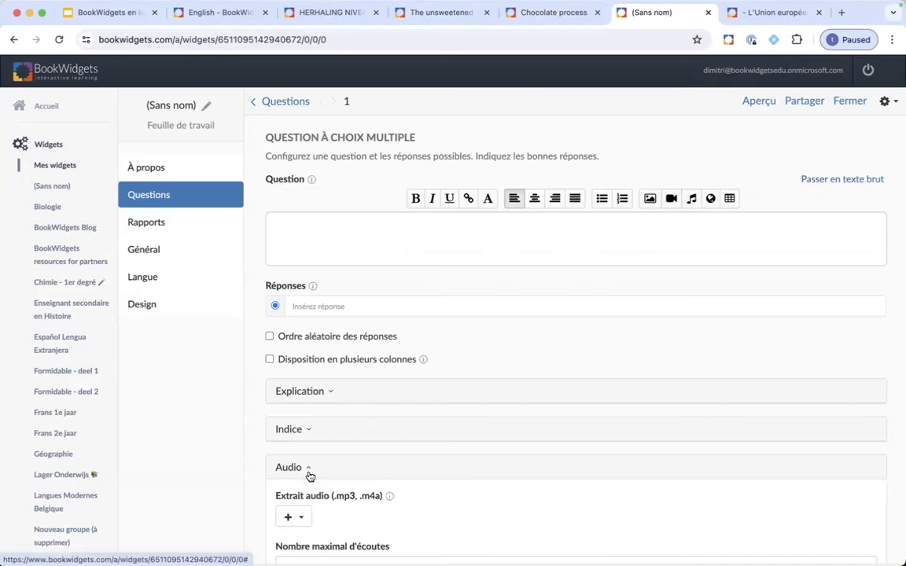
scroll(370, 478, "down", 1)
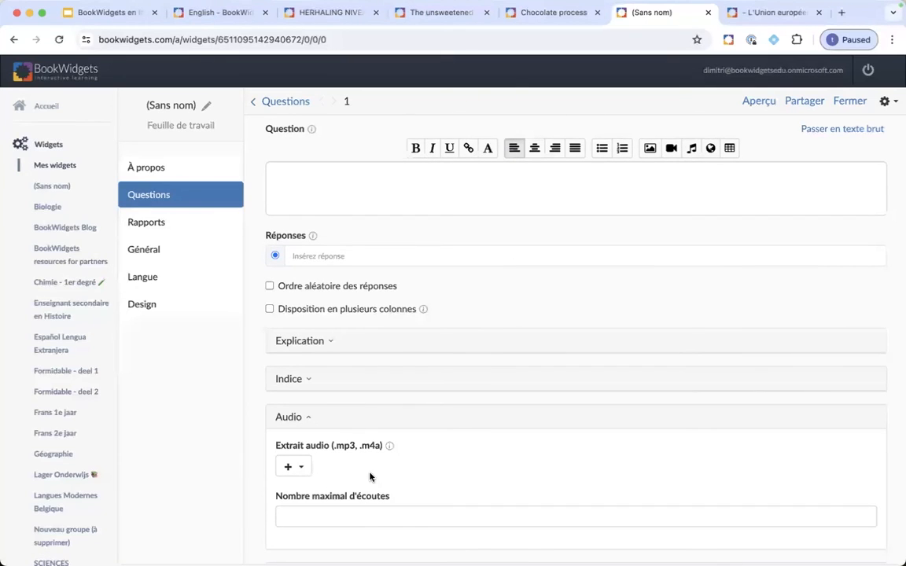
left_click(338, 515)
scroll(355, 516, "down", 1)
scroll(355, 516, "down", 1)
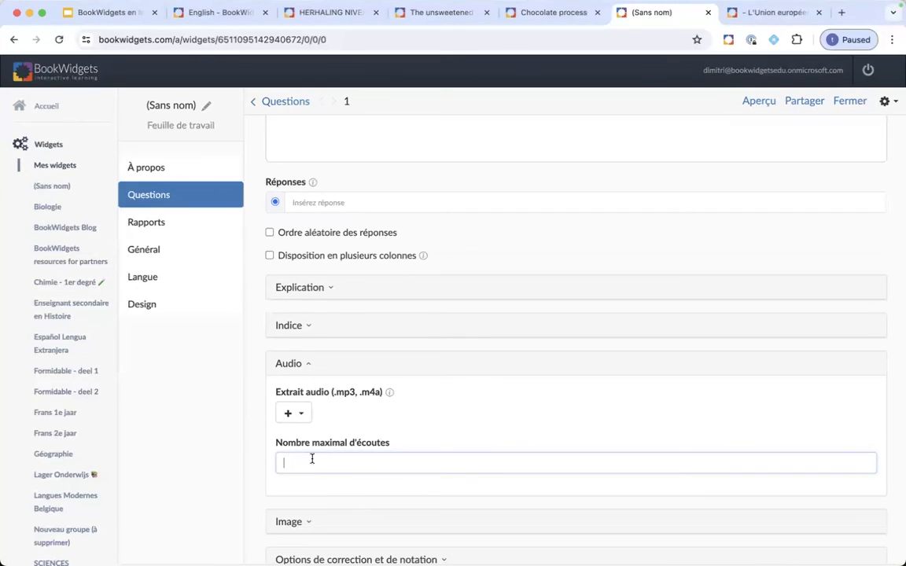
scroll(311, 459, "up", 5)
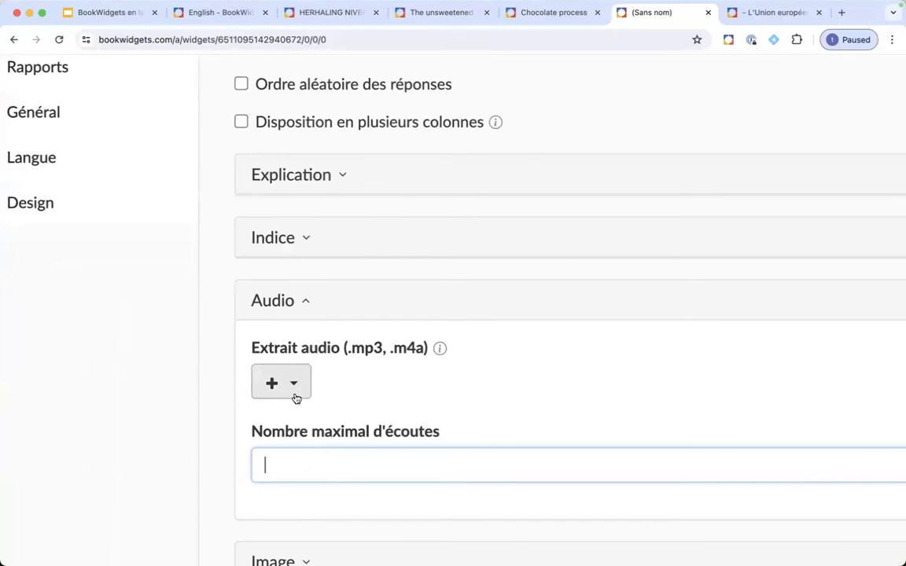
left_click(295, 392)
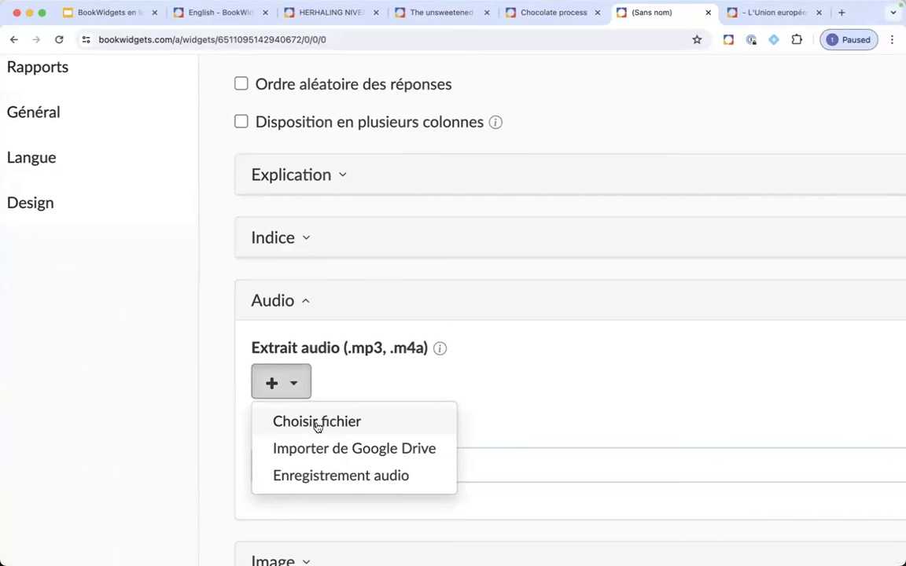
left_click(319, 478)
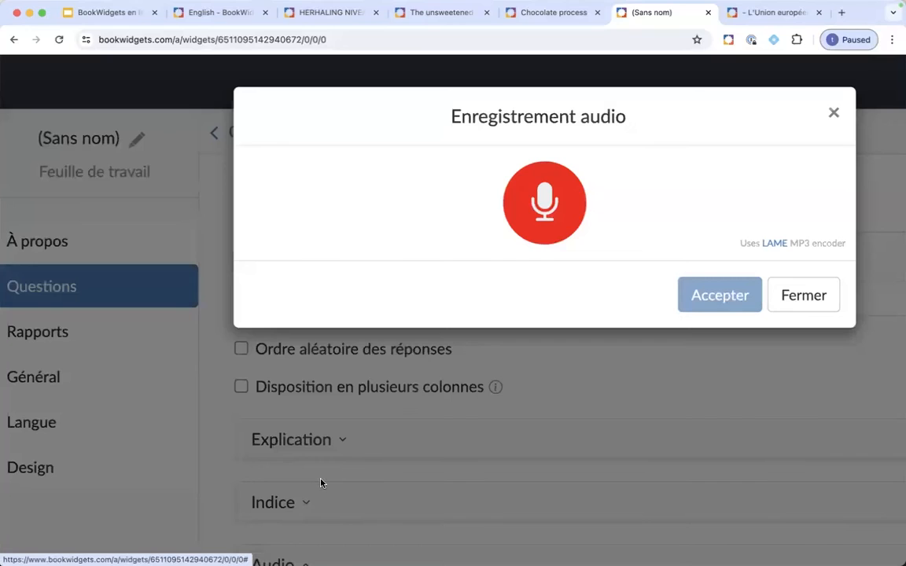
left_click(535, 216)
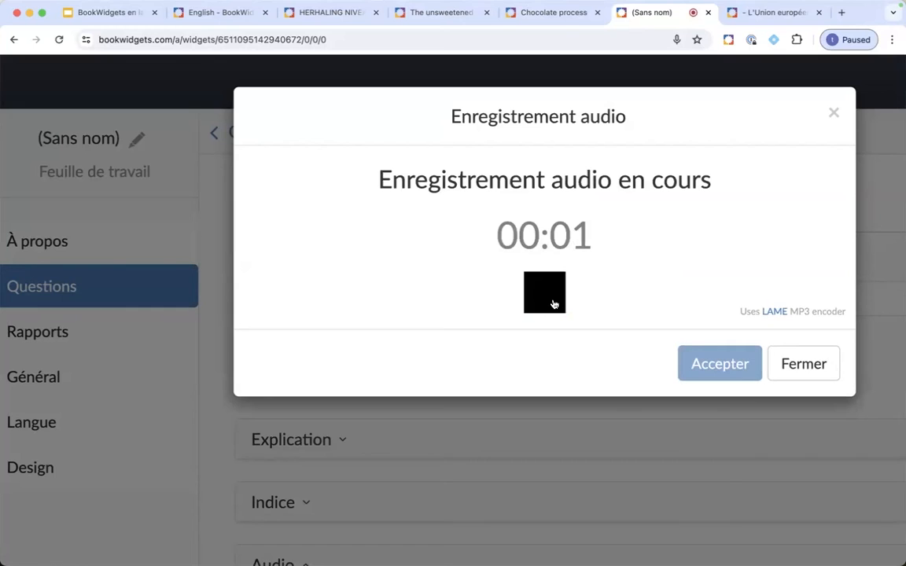
left_click(554, 304)
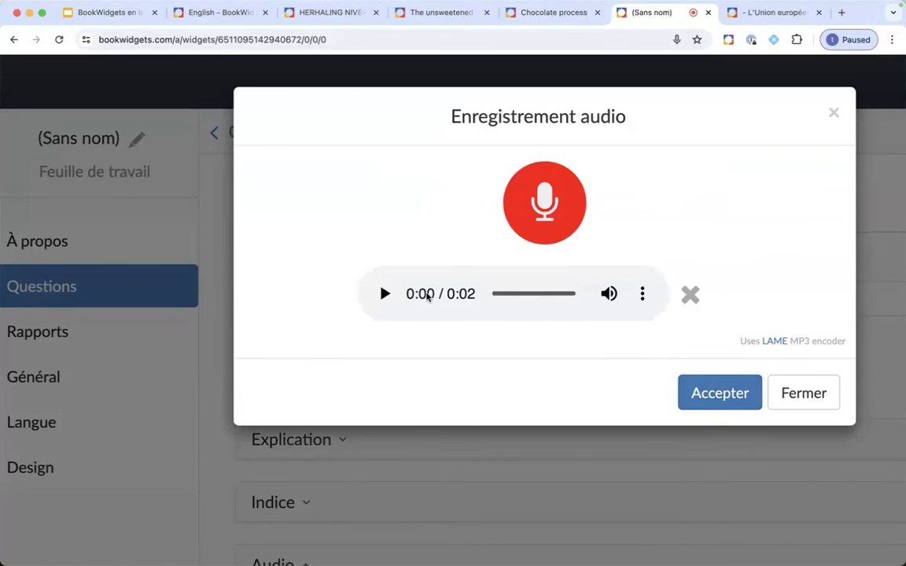
left_click(719, 394)
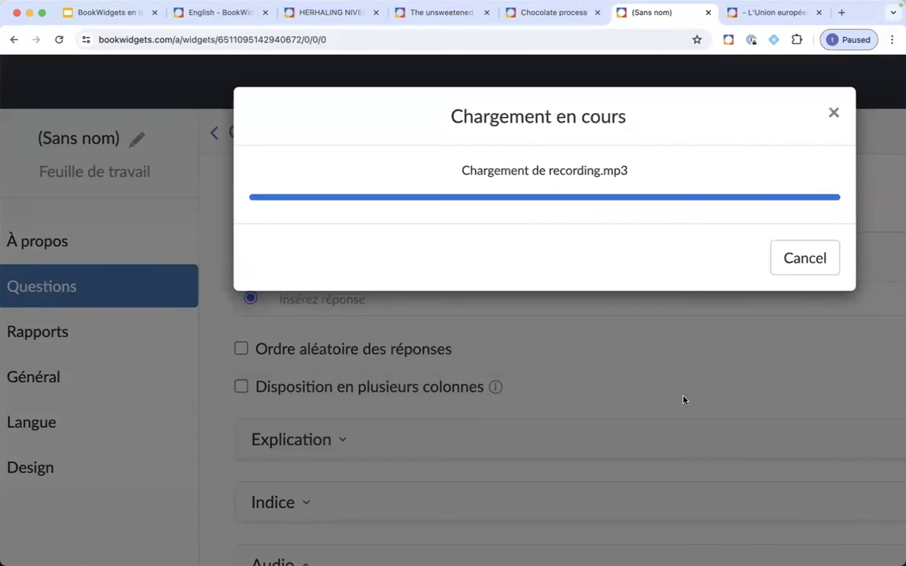
- Set the audio clip's Nombre maximal d'écoutes to 2
scroll(323, 378, "down", 5)
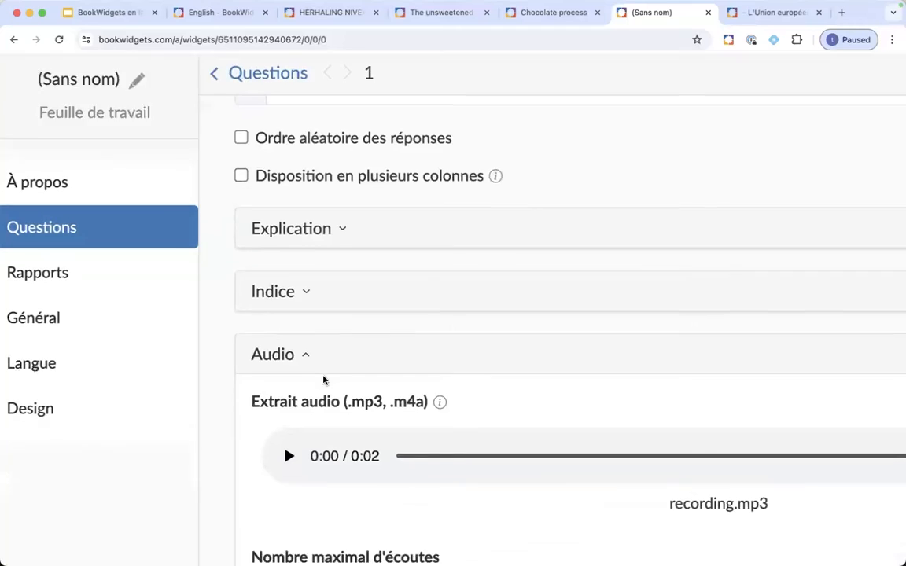
left_click(312, 414)
type("2")
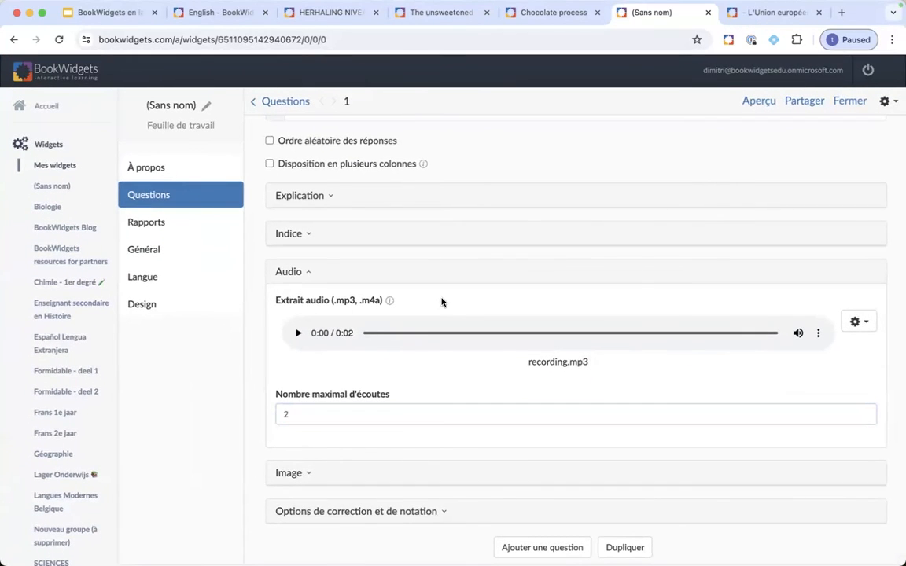
- Preview the worksheet as a student to check the audio player's listening limit, and close the preview
left_click(755, 104)
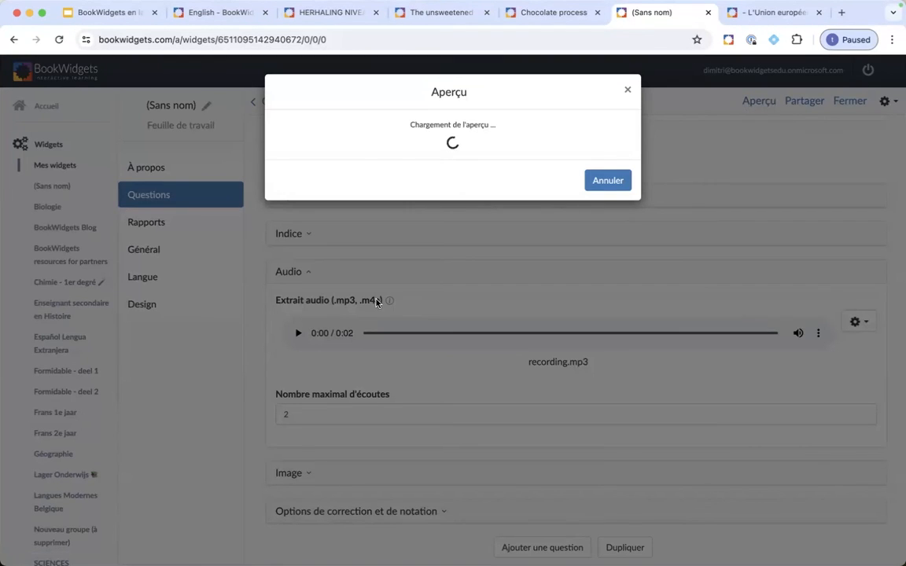
key("XF86AudioLowerVolume")
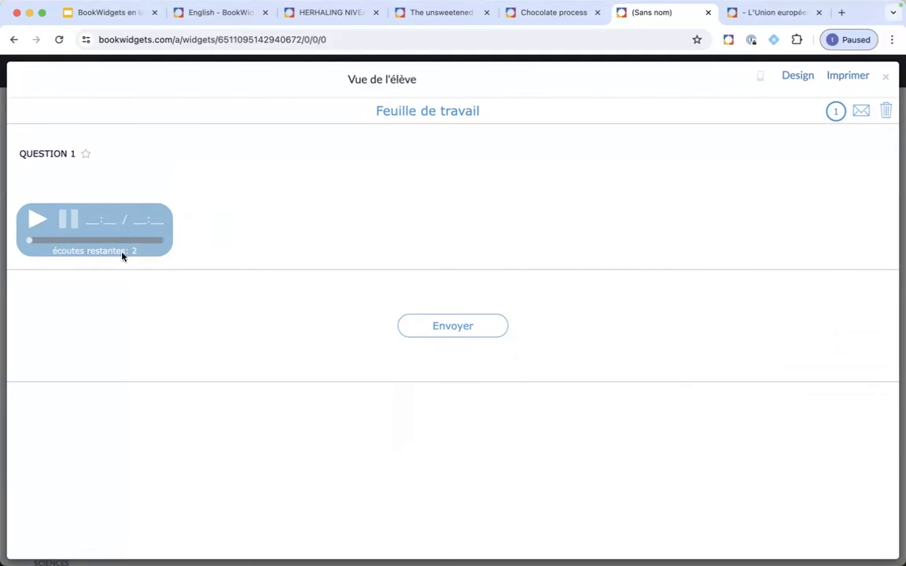
left_click(886, 79)
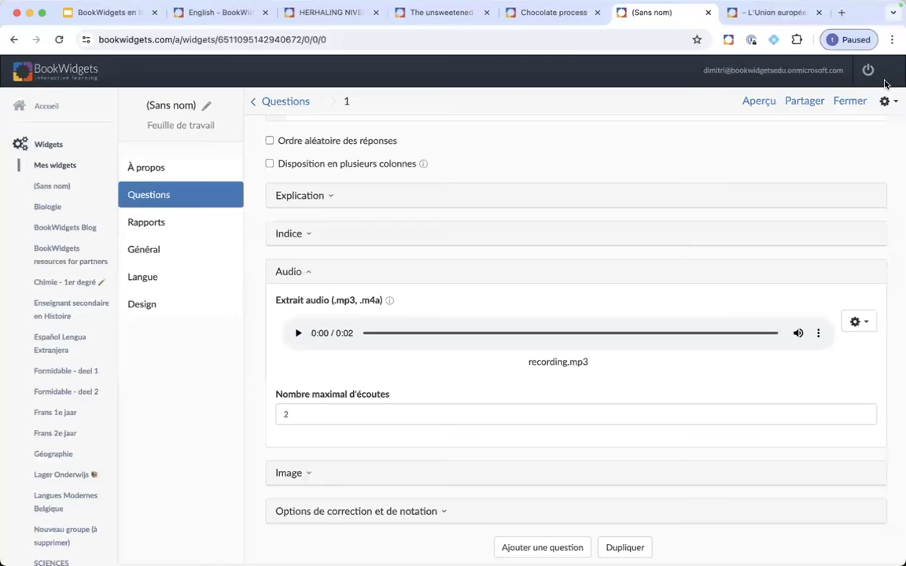
- Switch to the Google Slides presentation, show the slide on spell checking and language options, and exit the slideshow
left_click(113, 14)
left_click(447, 239)
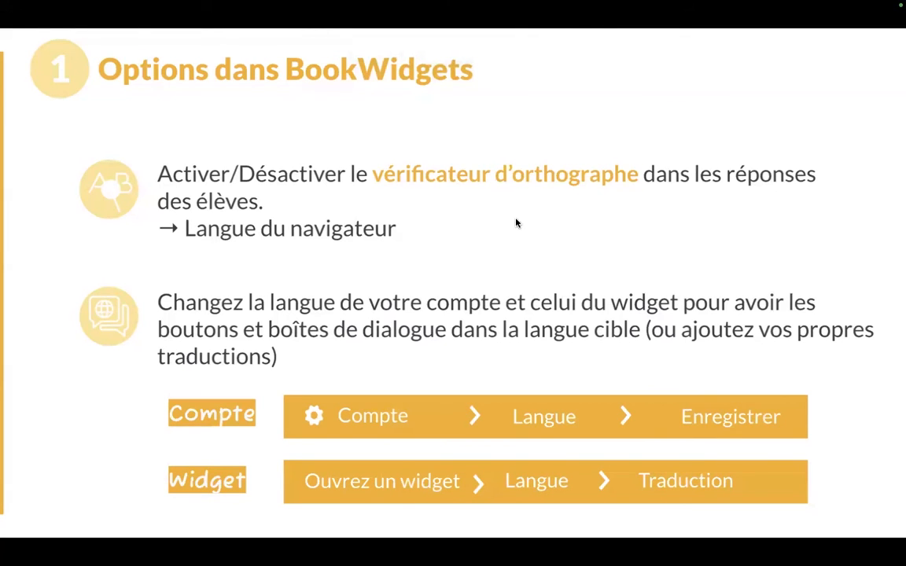
key("Escape")
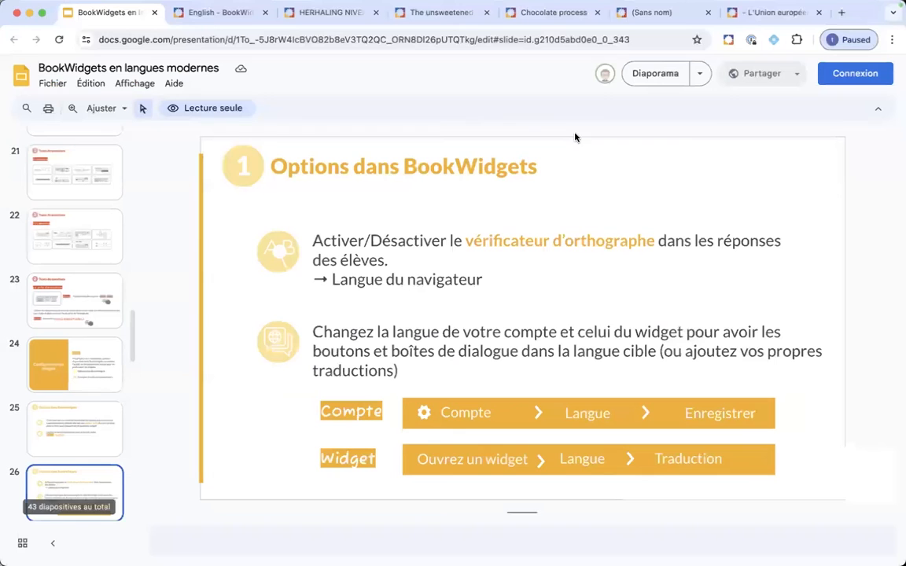
- Return to the BookWidgets worksheet and disable Vérification de l'orthographe de la saisie in its general settings
left_click(643, 16)
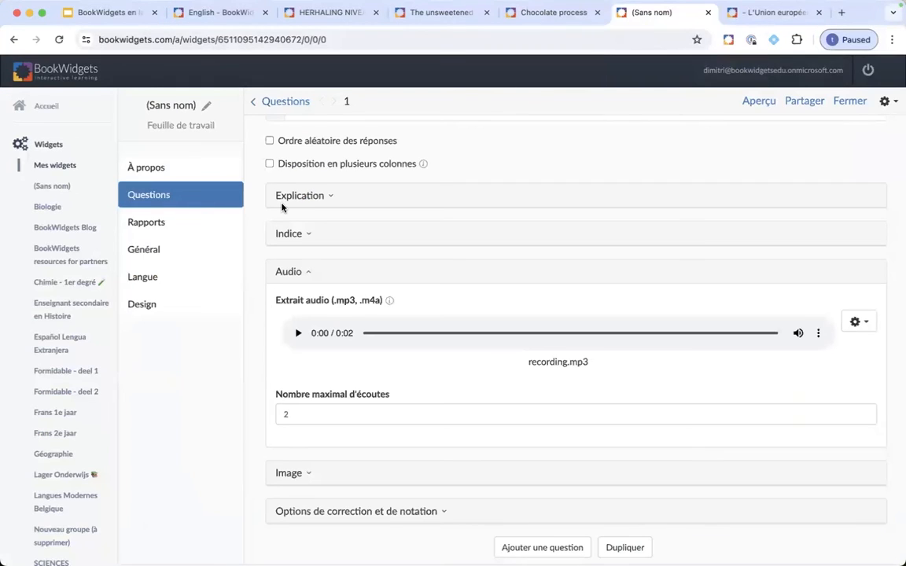
left_click(178, 255)
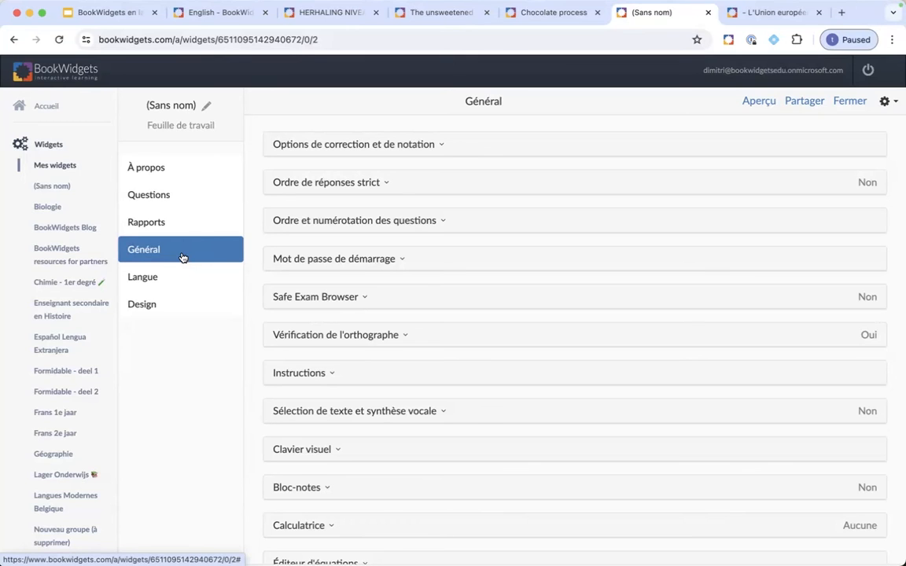
scroll(384, 271, "down", 3)
scroll(385, 273, "down", 1)
scroll(384, 273, "up", 2)
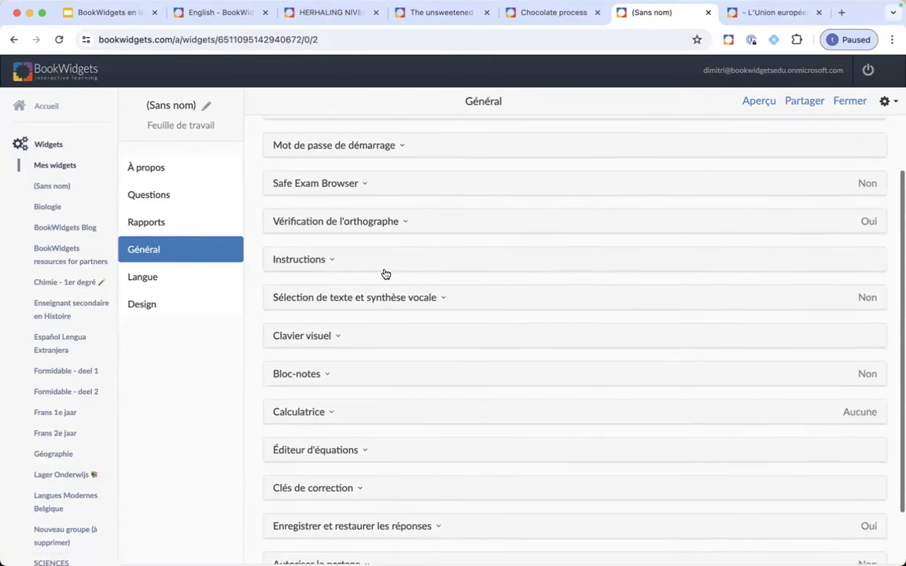
scroll(386, 273, "up", 1)
scroll(385, 274, "up", 3)
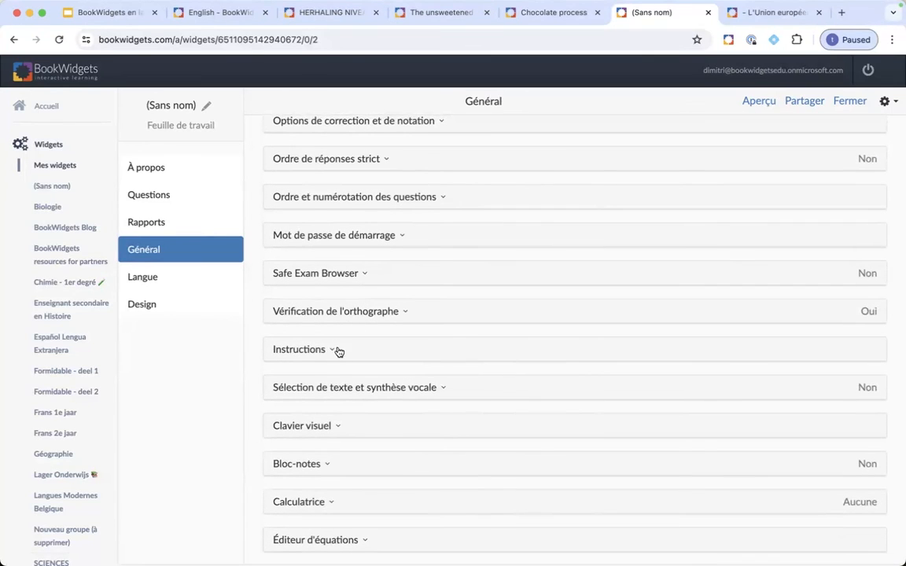
scroll(326, 378, "up", 1)
scroll(327, 378, "up", 1)
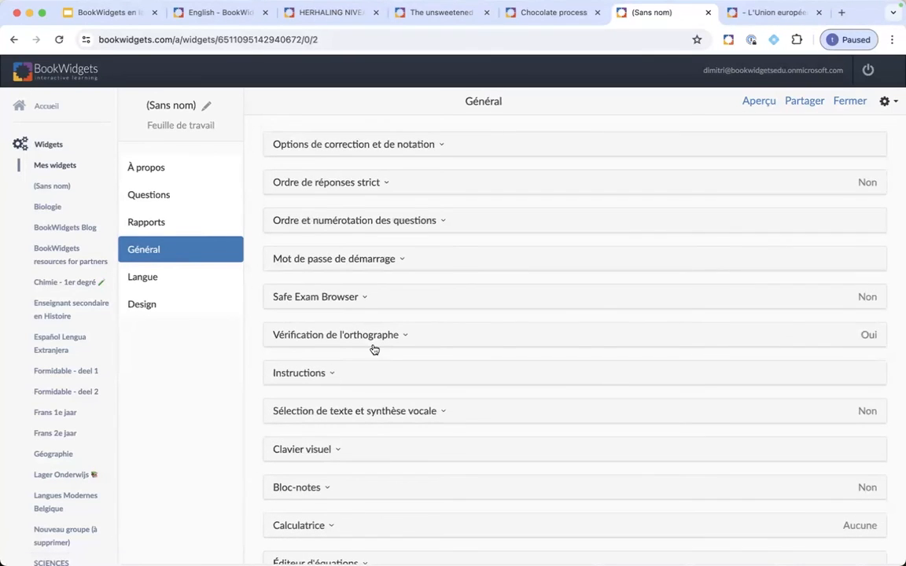
left_click(404, 338)
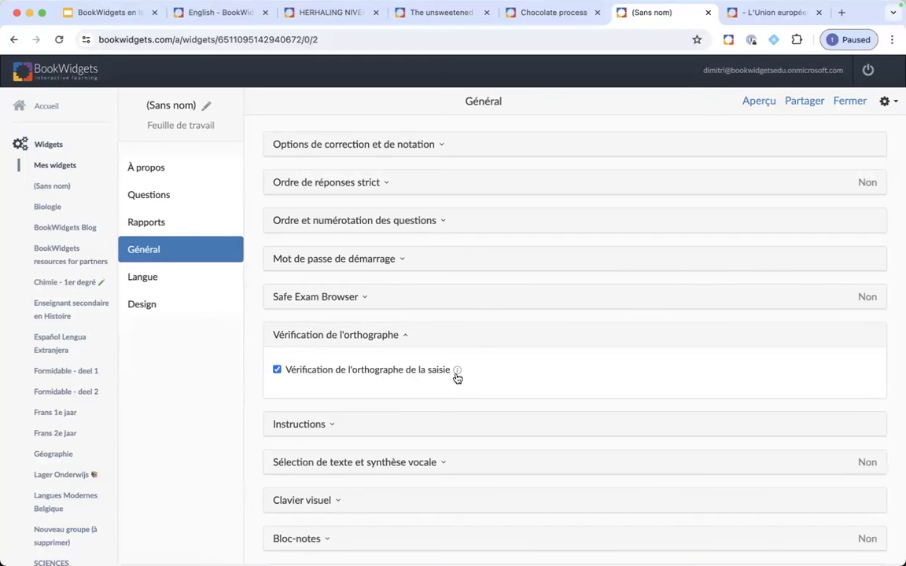
mouse_move(457, 378)
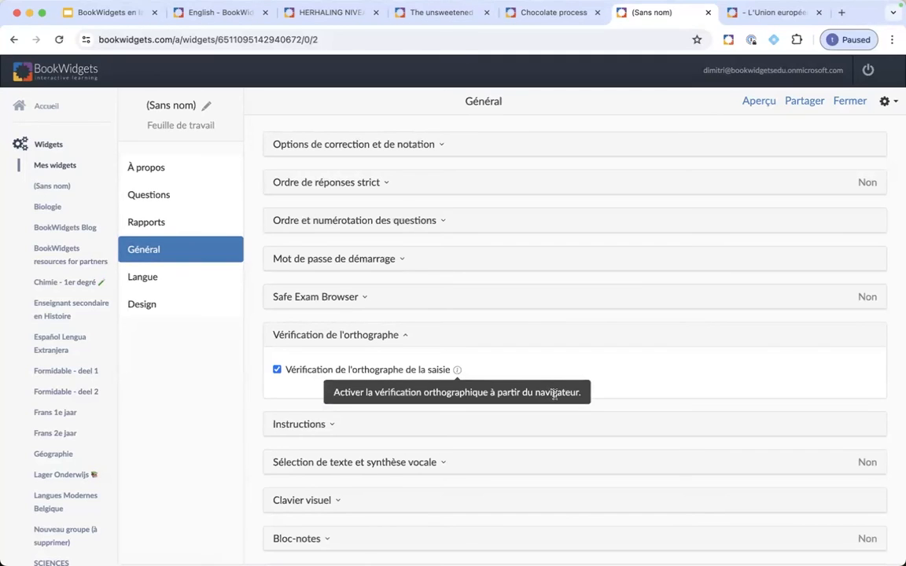
left_click(277, 370)
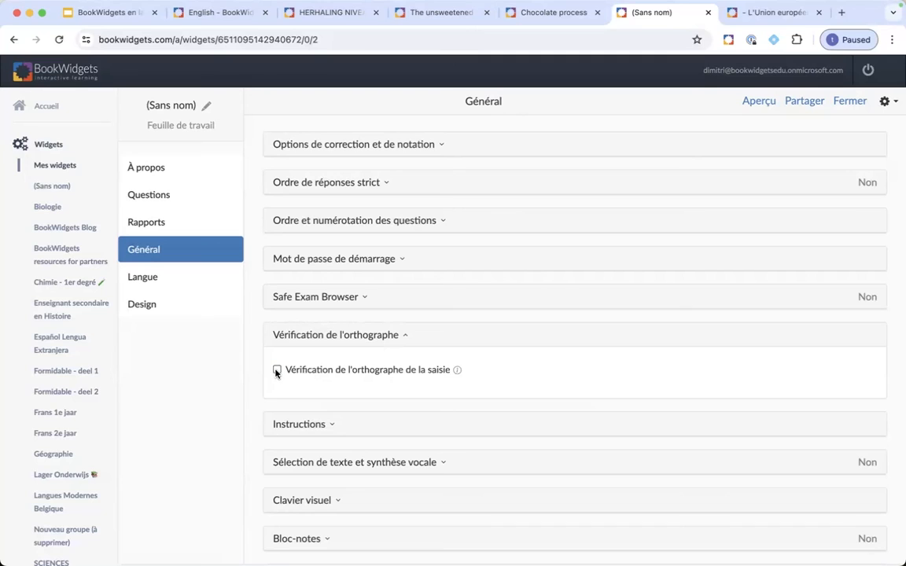
- Enable Vérification de l'orthographe de la saisie in the worksheet's spelling settings
left_click(277, 370)
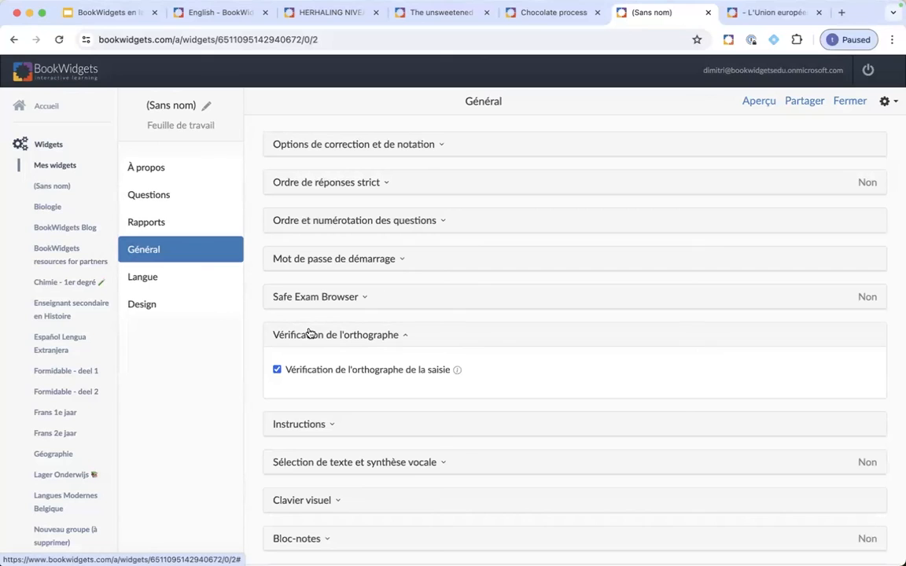
- Open the account settings to look at the profile's Langue option, and return to the worksheet's general settings
left_click(110, 12)
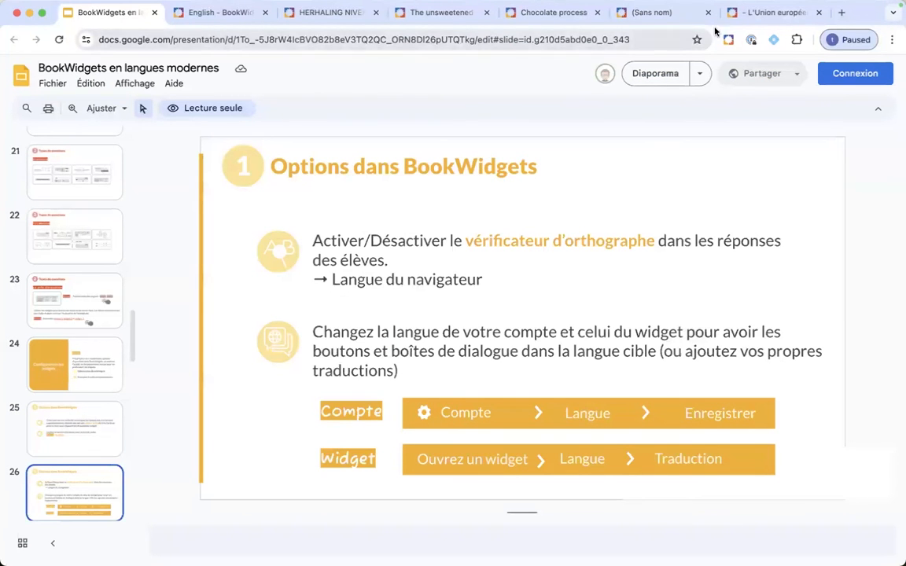
left_click(758, 13)
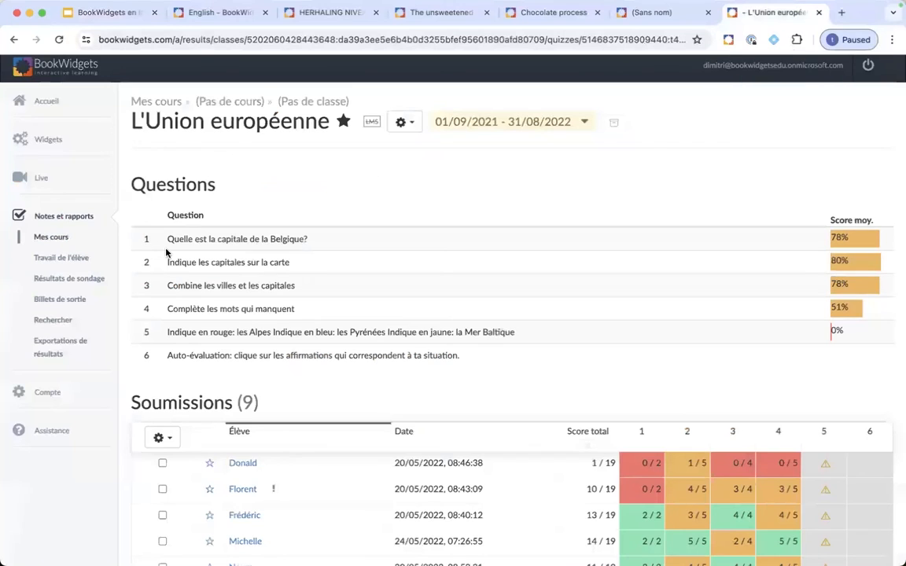
left_click(53, 395)
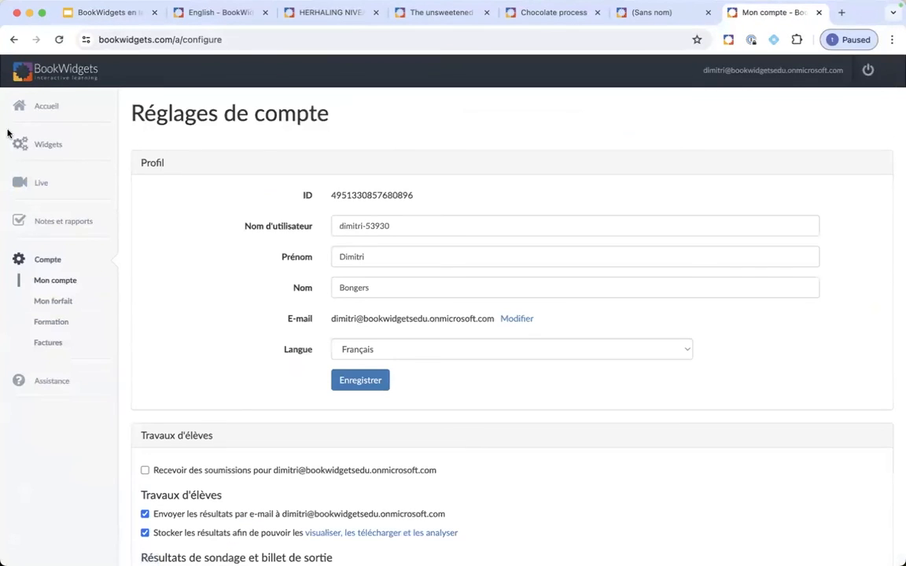
left_click(15, 39)
left_click(687, 15)
scroll(31, 419, "down", 10)
scroll(30, 421, "down", 2)
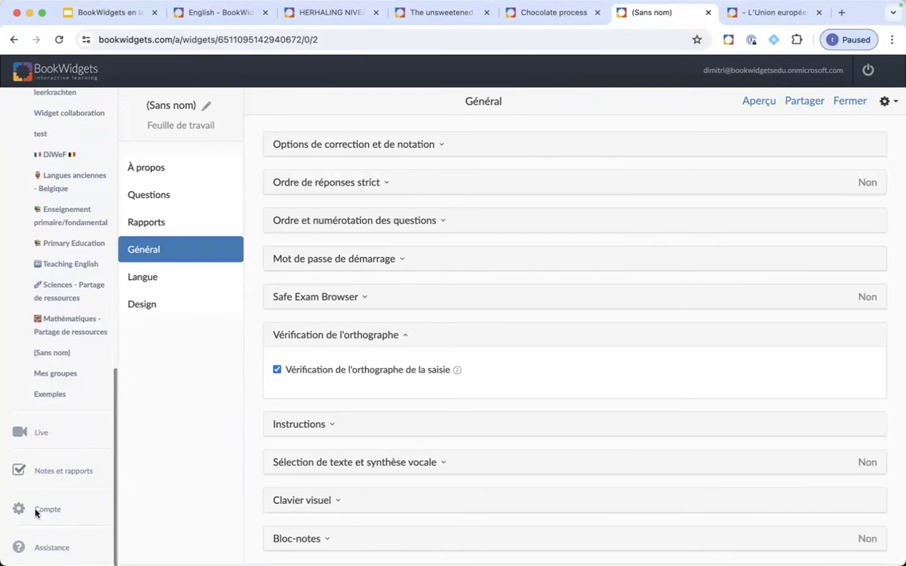
left_click(44, 511)
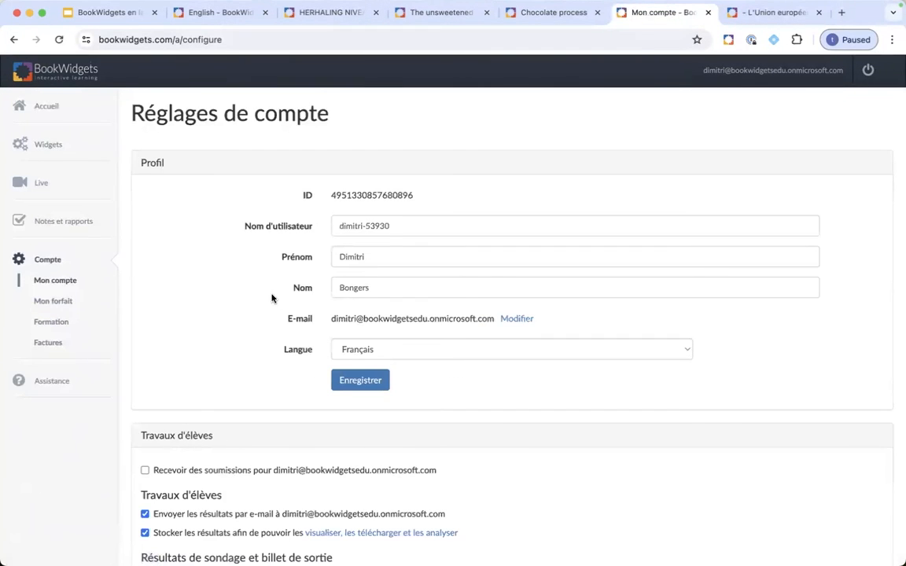
scroll(299, 301, "down", 1)
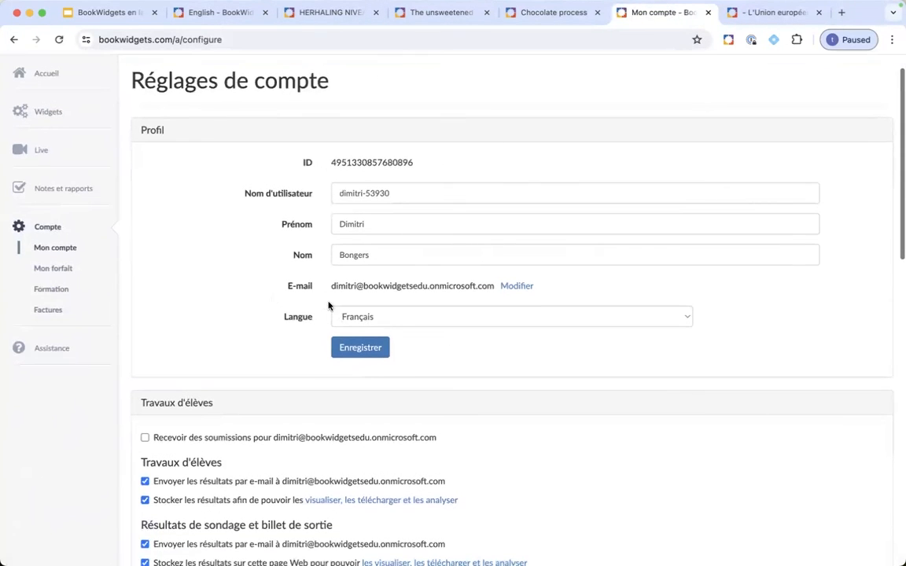
left_click(14, 39)
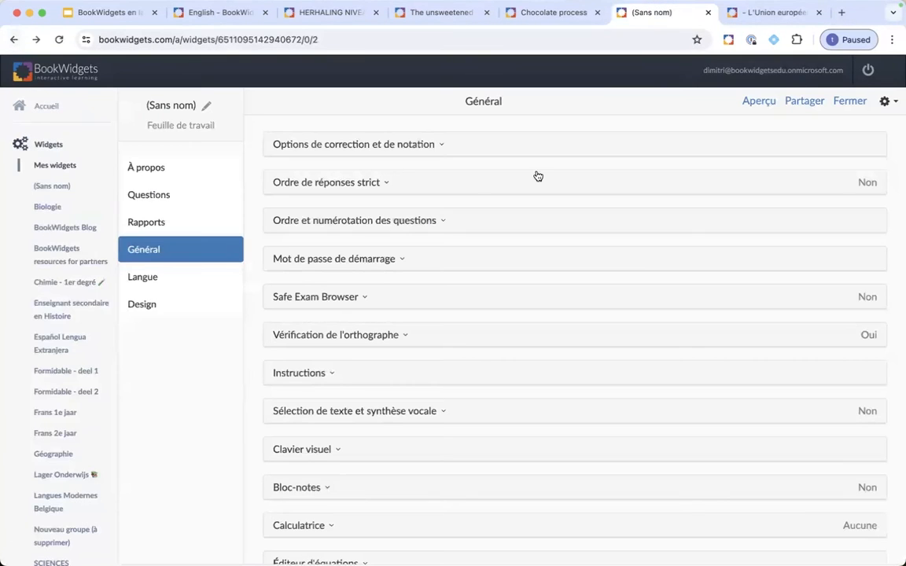
- Check the worksheet's interface language in the student preview, and set Traduction to English in the language settings
left_click(753, 101)
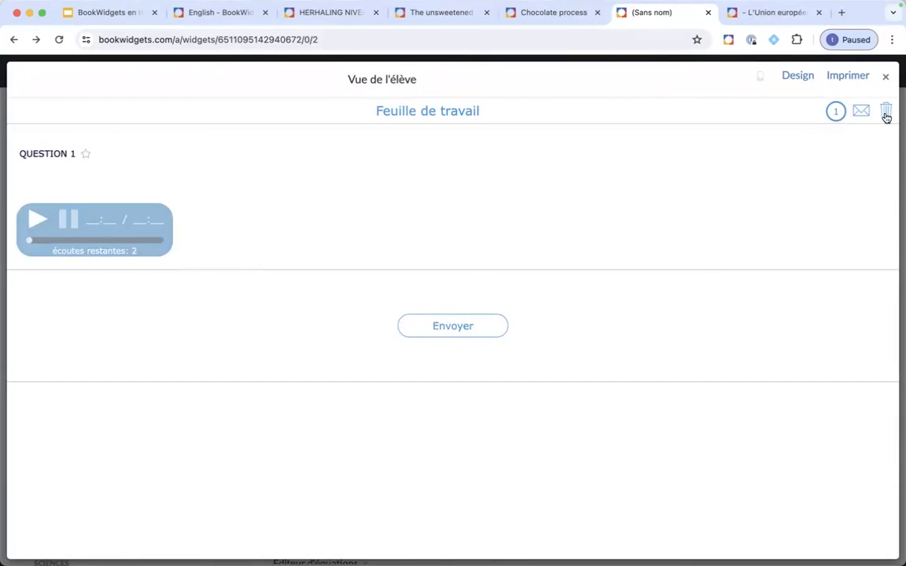
left_click(885, 77)
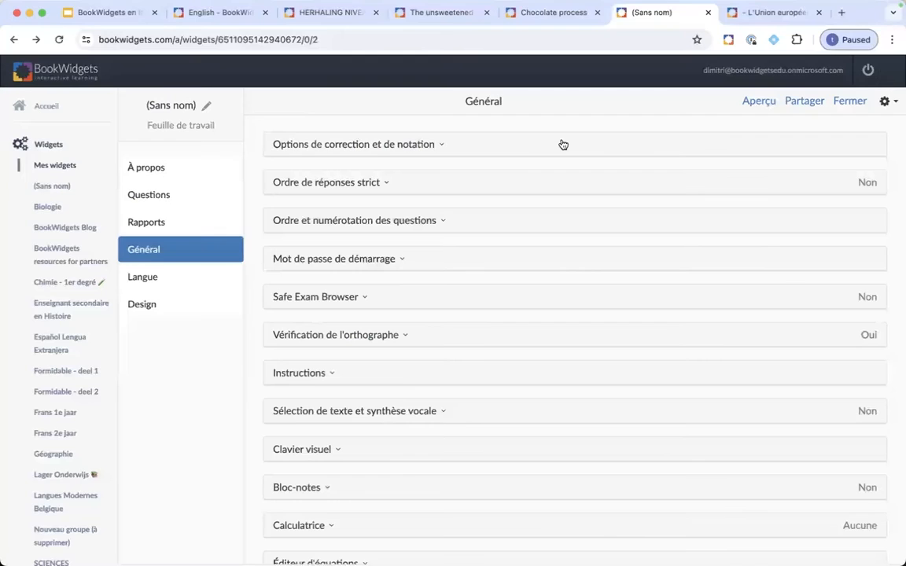
left_click(167, 287)
left_click(293, 210)
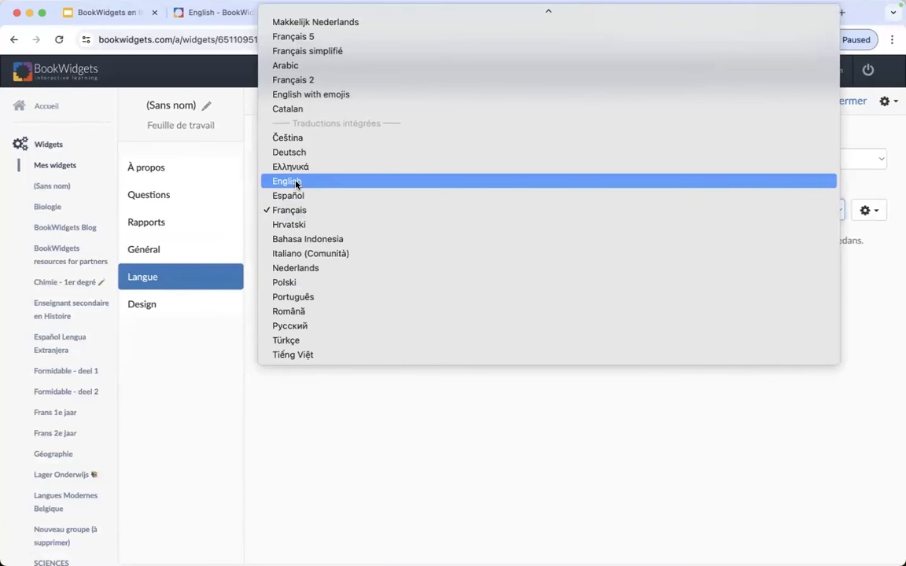
left_click(297, 183)
- Preview the worksheet as a student to check the submission dialog's language, and close both without sending
left_click(750, 105)
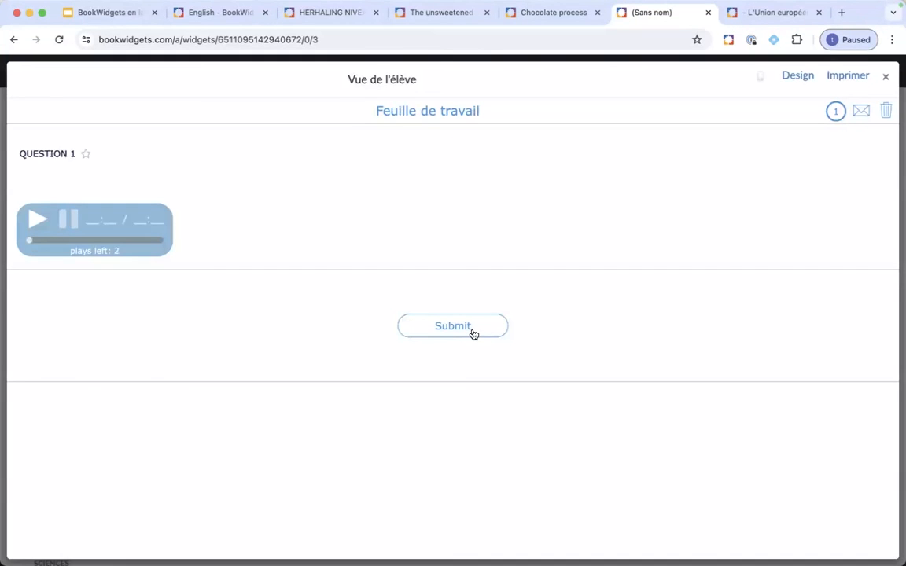
left_click(861, 111)
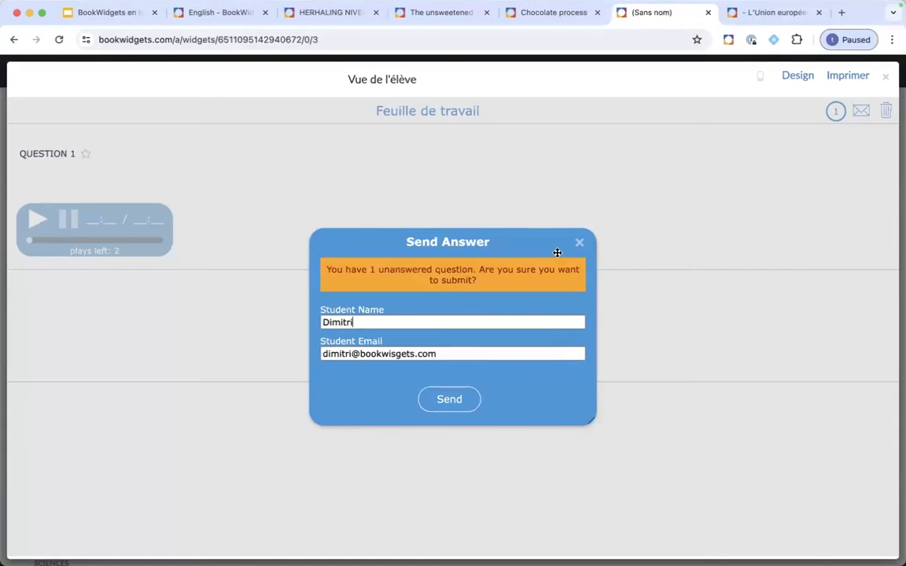
left_click(580, 243)
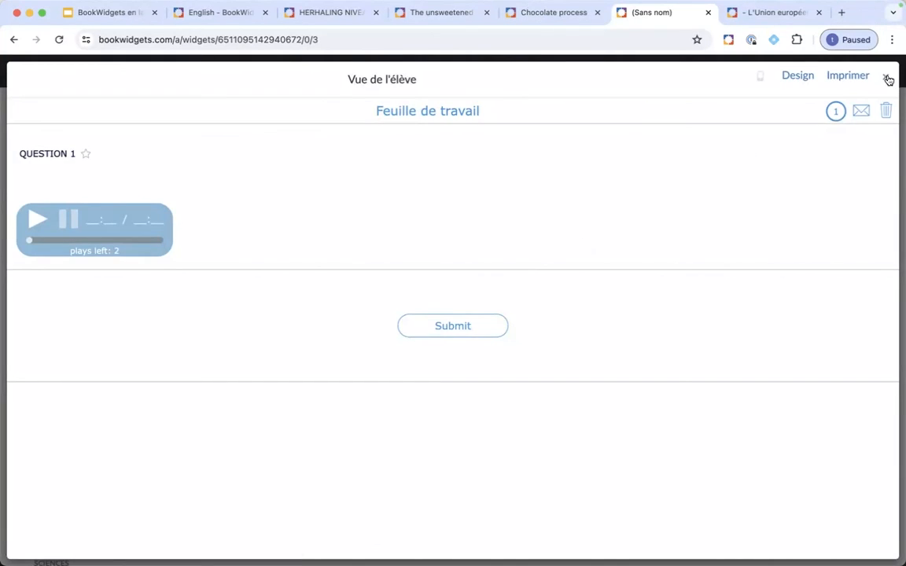
left_click(886, 77)
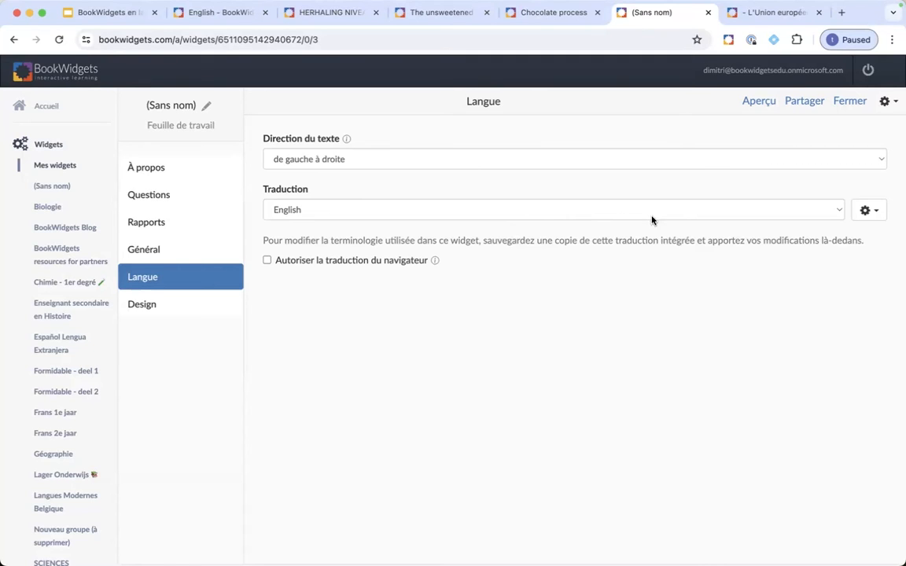
- Save a copy of the English translation as Svenska and translate QUESTION as FRAGA
left_click(707, 212)
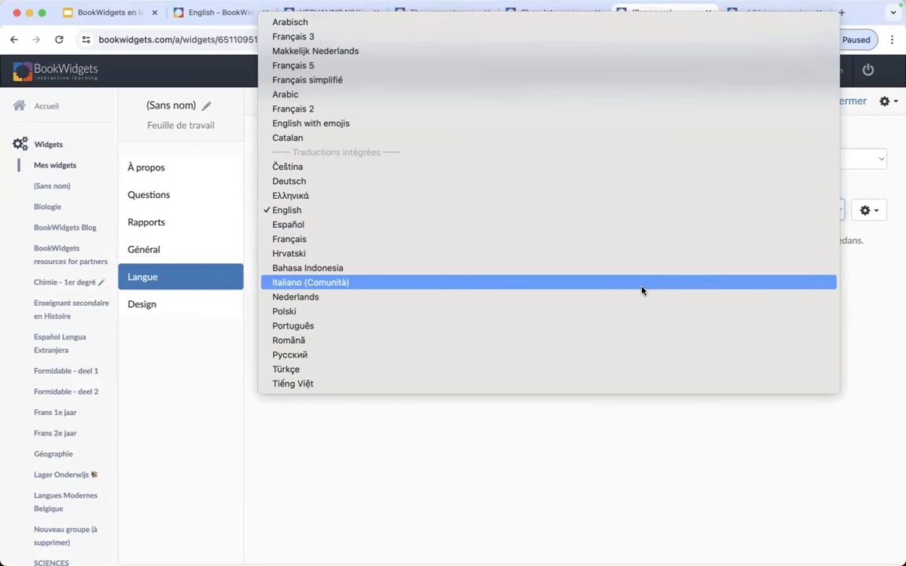
left_click(878, 214)
left_click(870, 211)
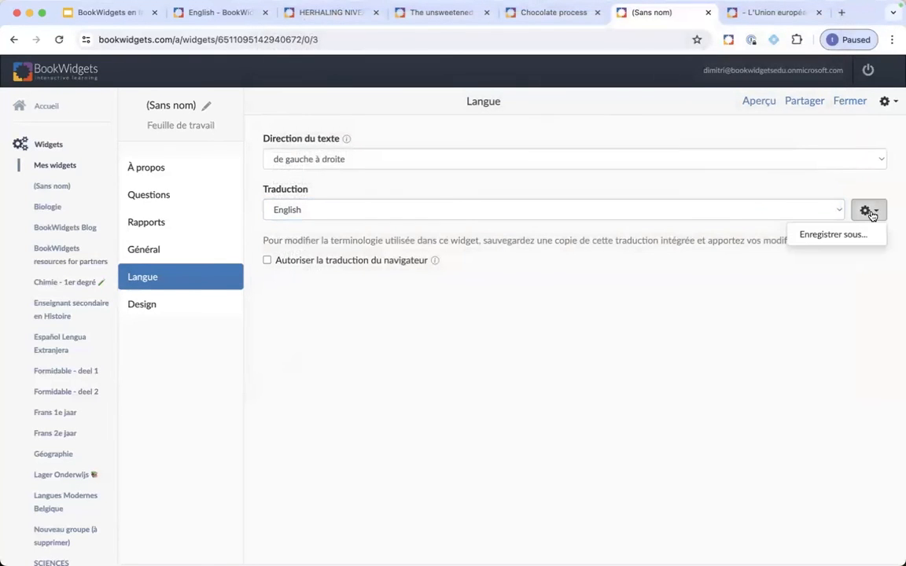
left_click(837, 235)
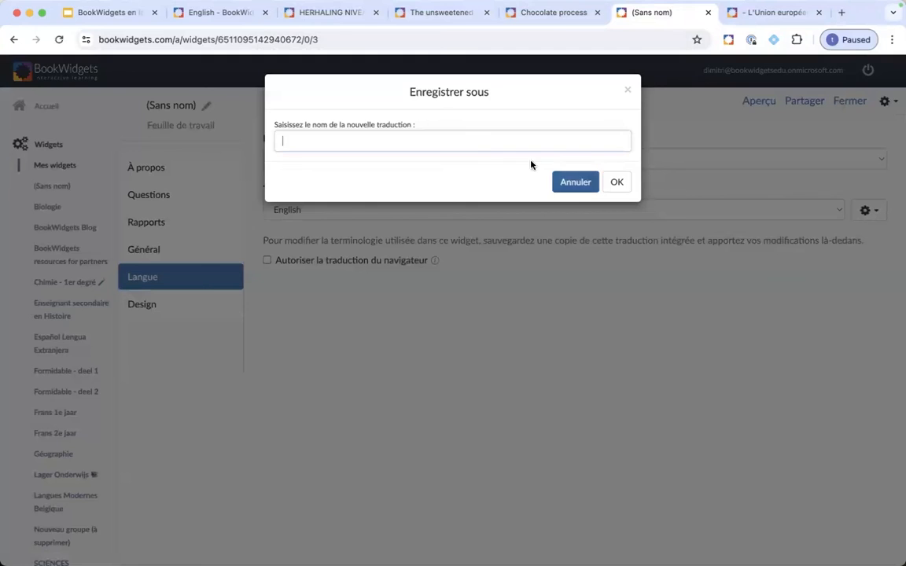
type("Svenska")
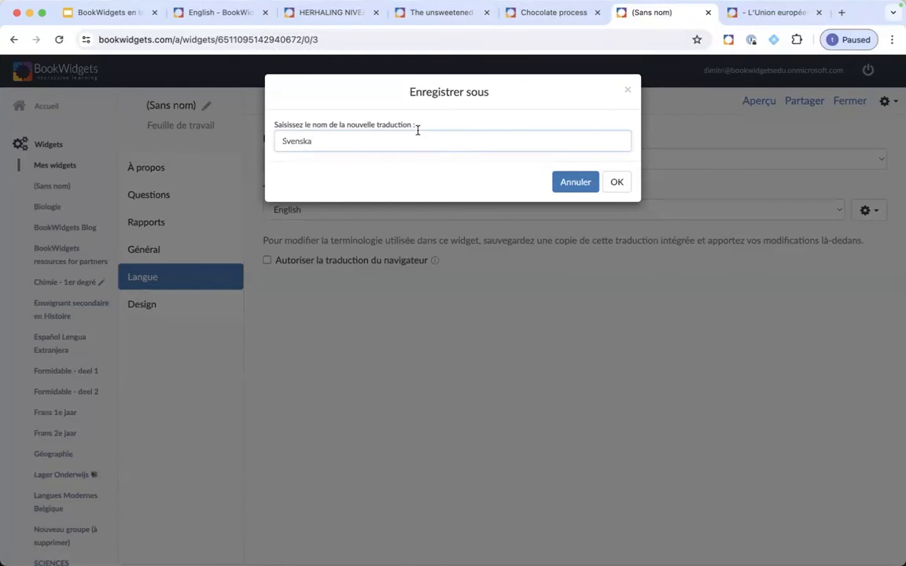
left_click(614, 183)
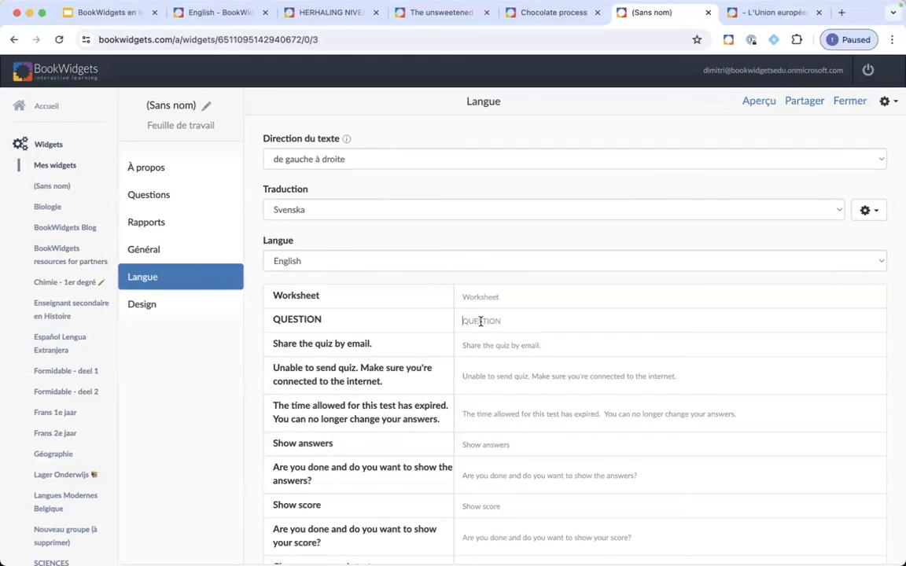
type("FRÅGA")
- Look through the available translations and choose Français for the worksheet's Traduction
left_click(398, 213)
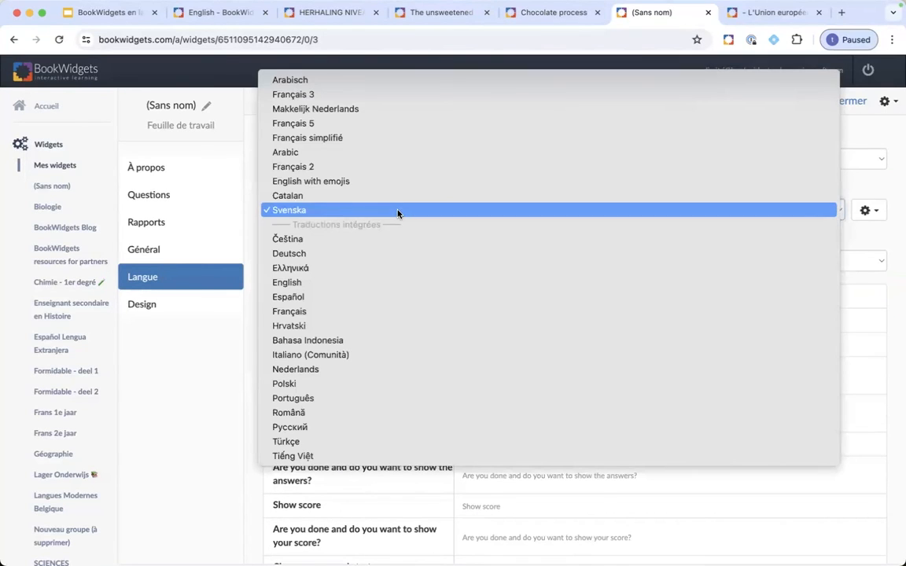
left_click(247, 194)
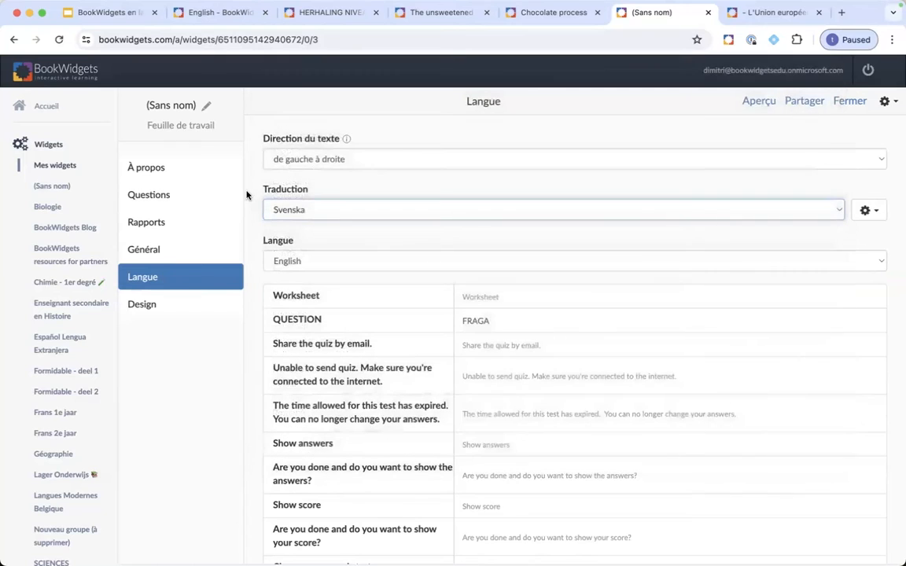
left_click(303, 214)
left_click(332, 312)
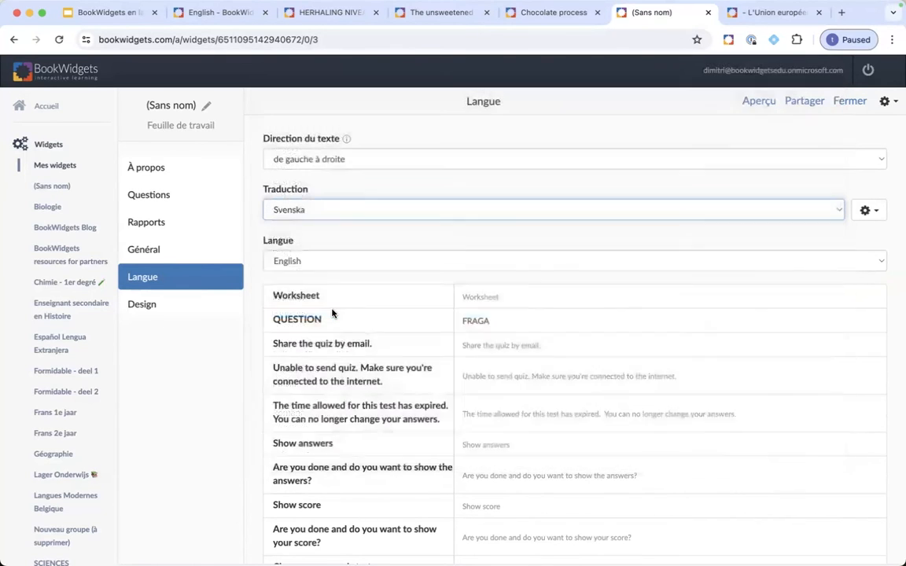